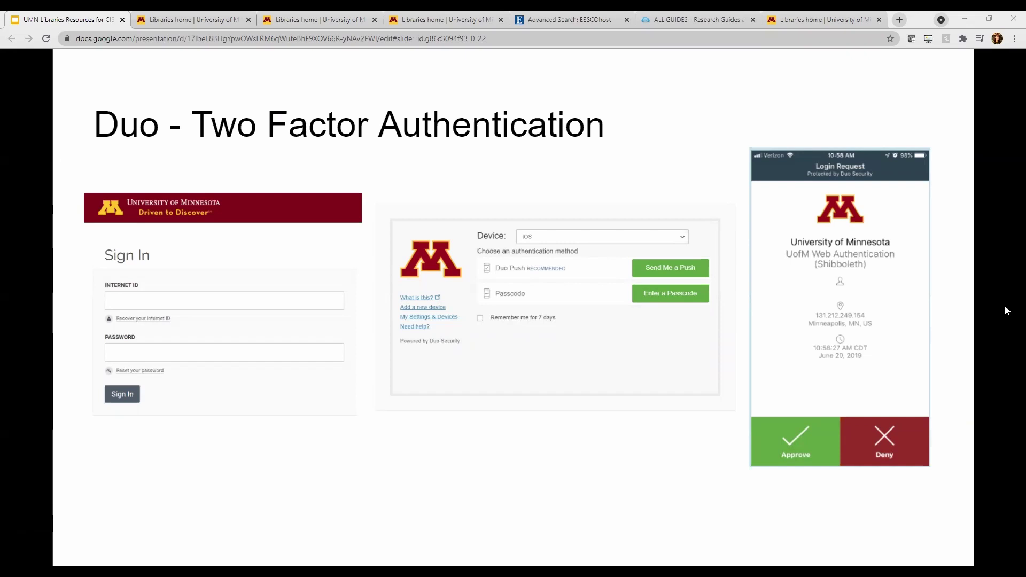
Advance the slides to the Brainstorm Topic and Keywords mind map centred on Sleep and Grades
key("Right")
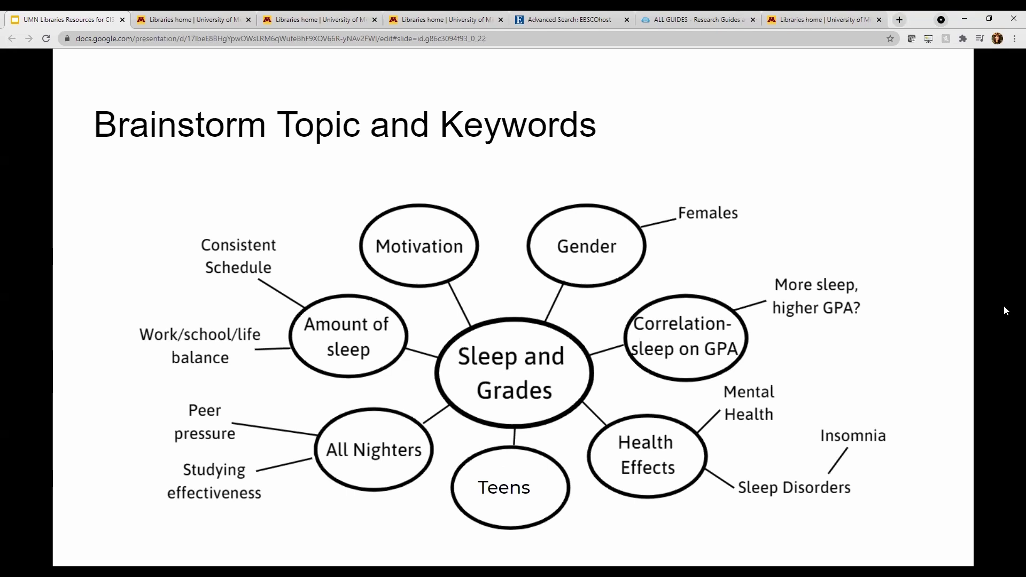
Reveal the red arrows at Sleep and Grades and at Teens, then show the keyword table slide
key("Right")
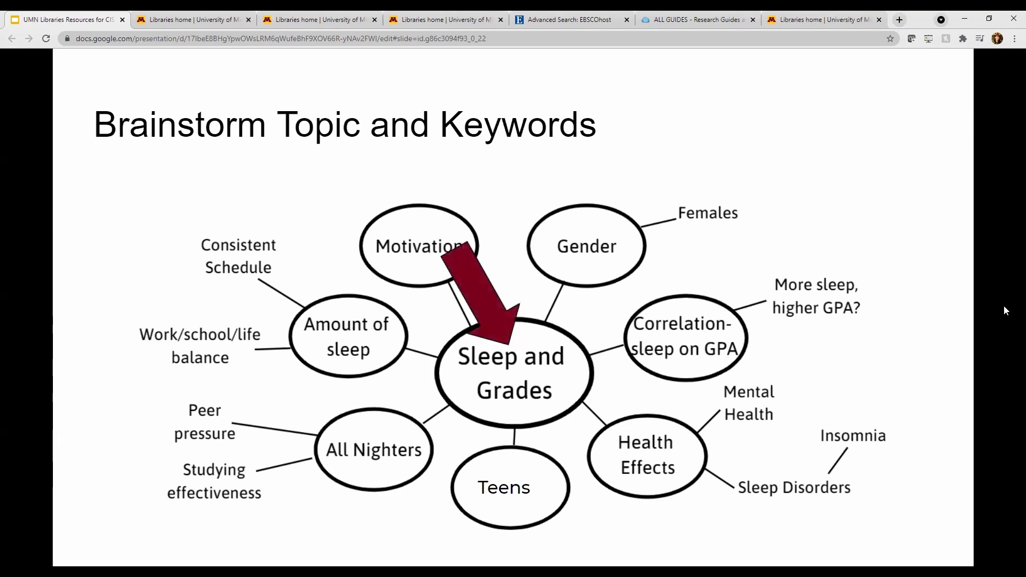
key("Right")
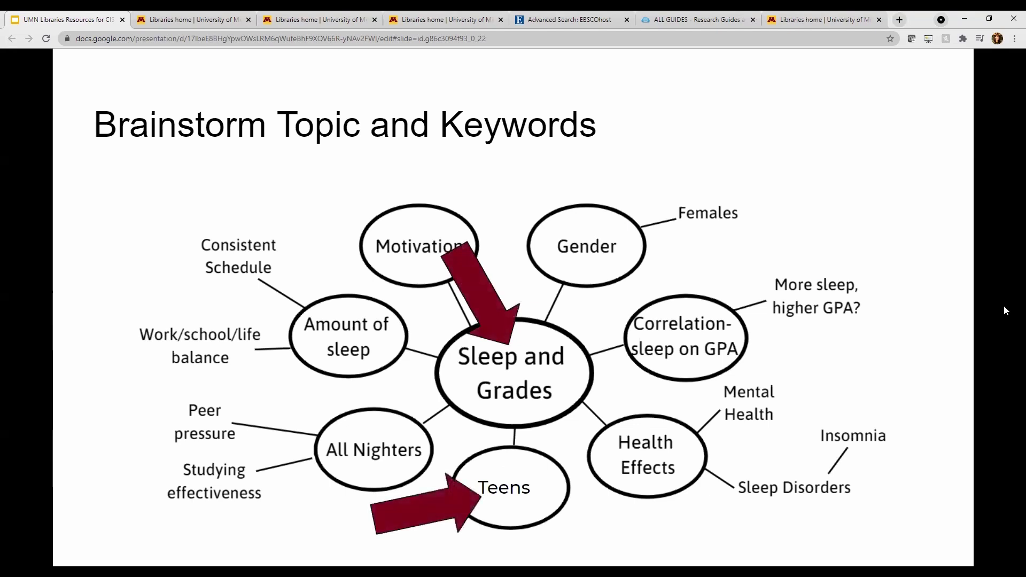
key("Right")
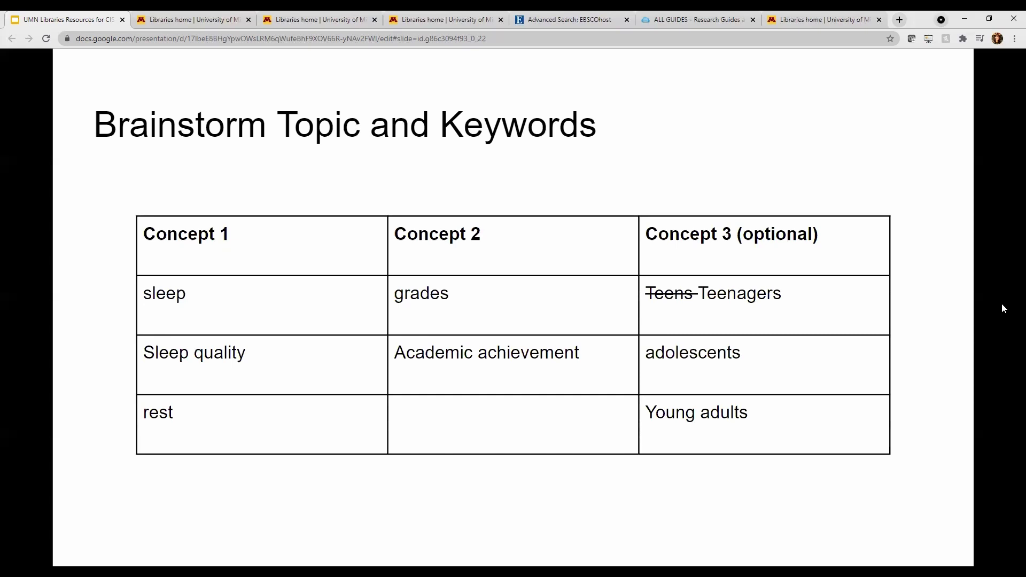
Search Library Search for grades (6,630,865 results) and expand all Material Type facets
left_click(190, 19)
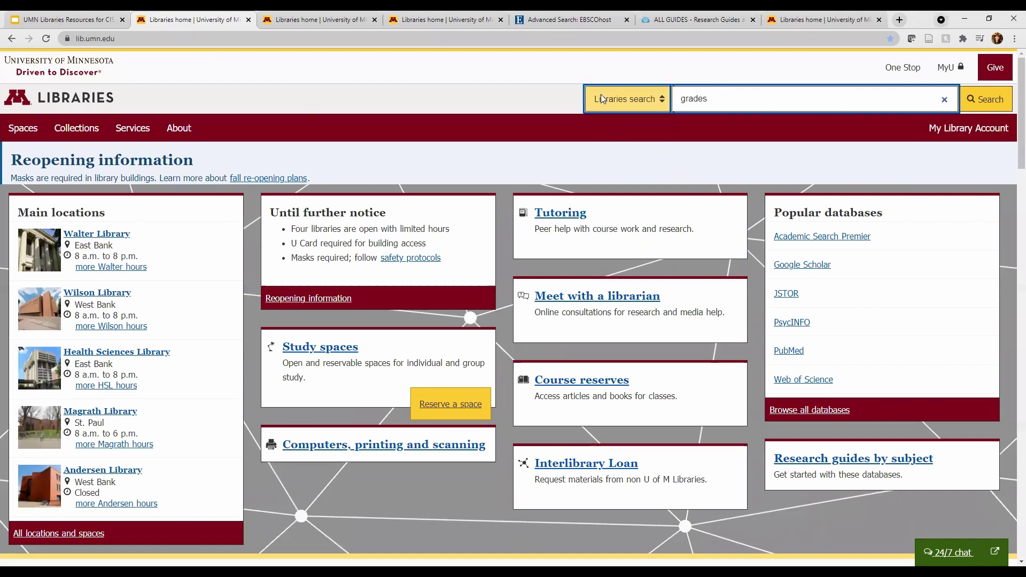
left_click(982, 98)
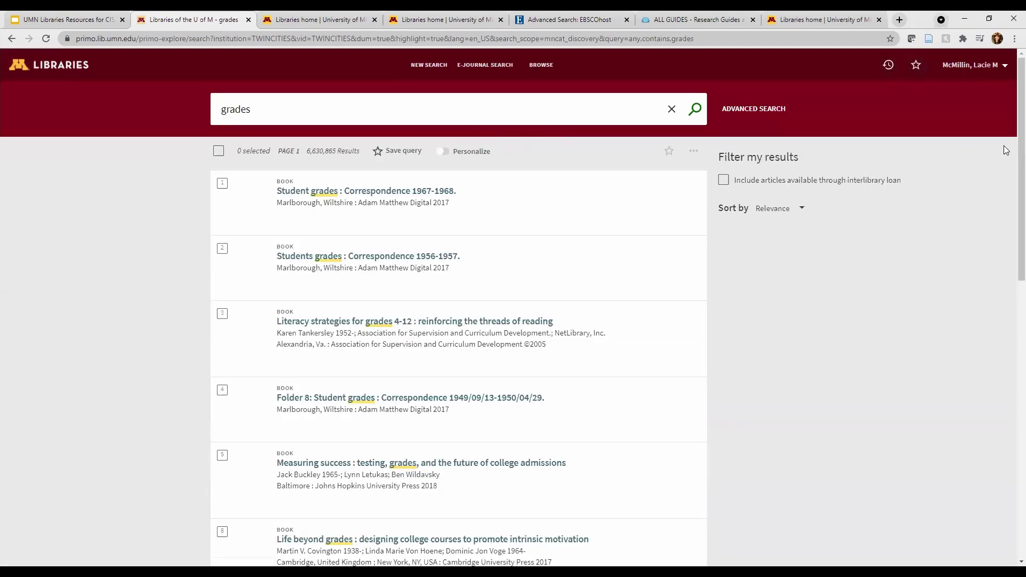
scroll(1010, 128, "down", 1)
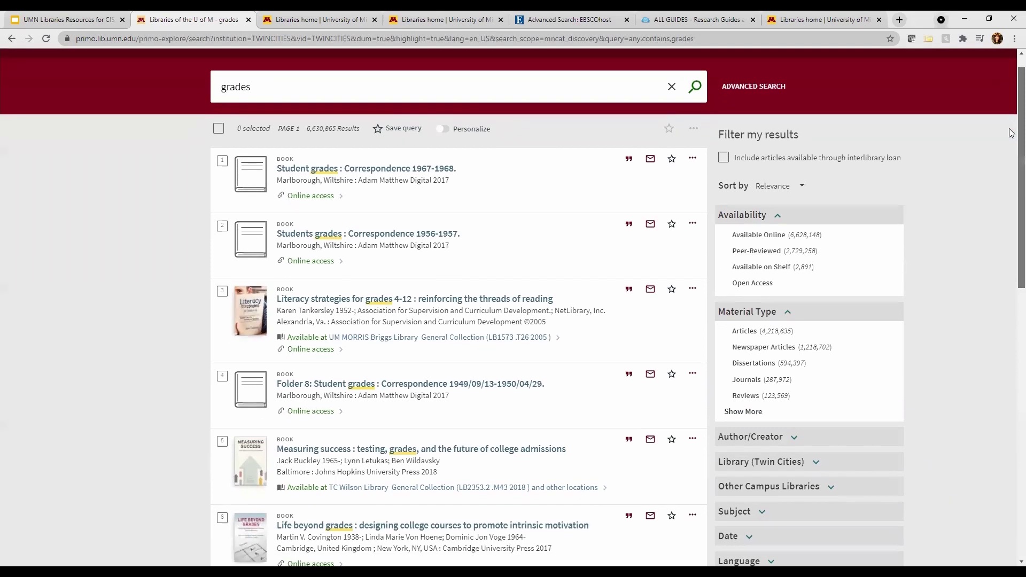
scroll(1011, 133, "down", 2)
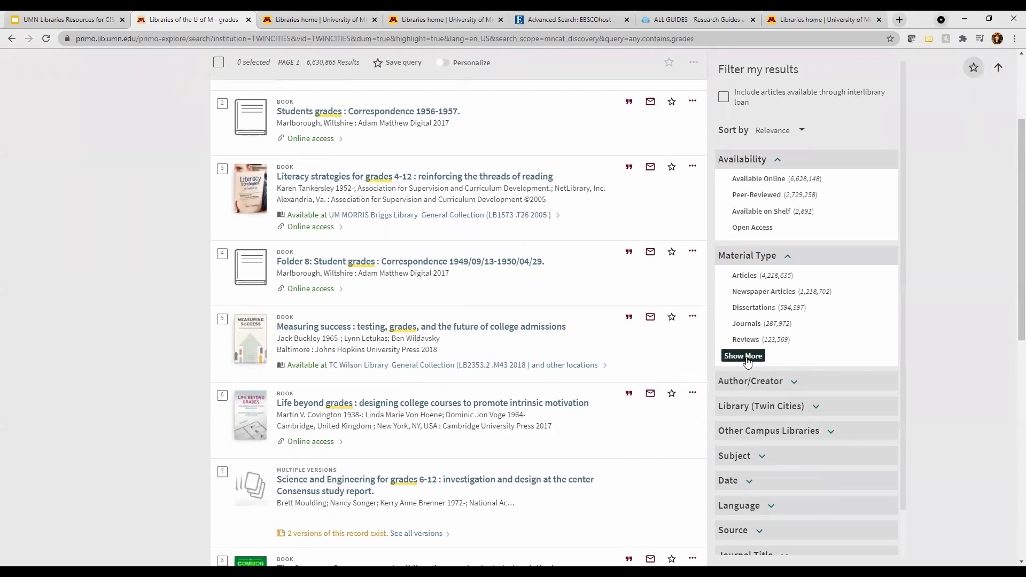
left_click(747, 357)
scroll(796, 374, "down", 2)
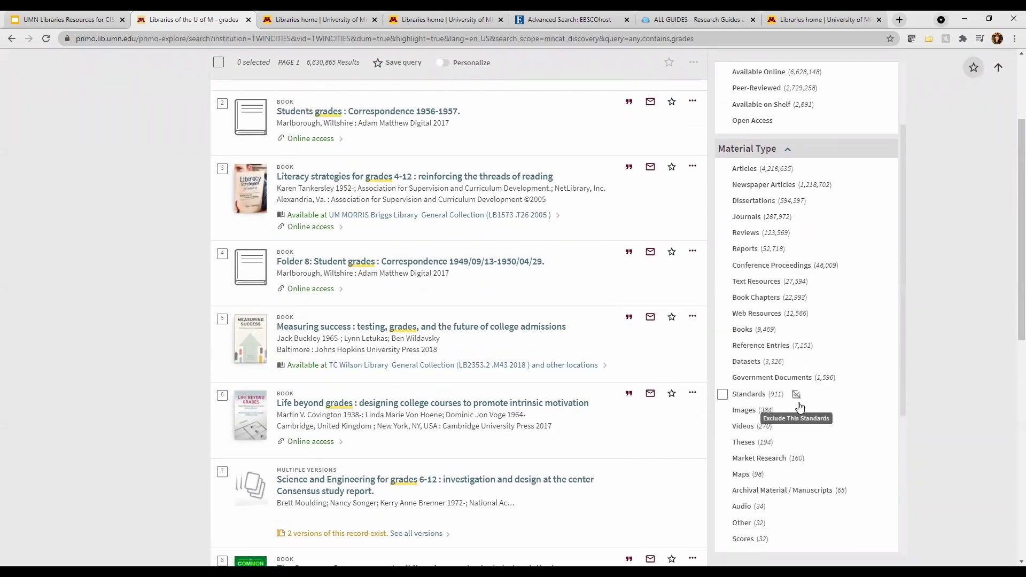
scroll(799, 406, "up", 5)
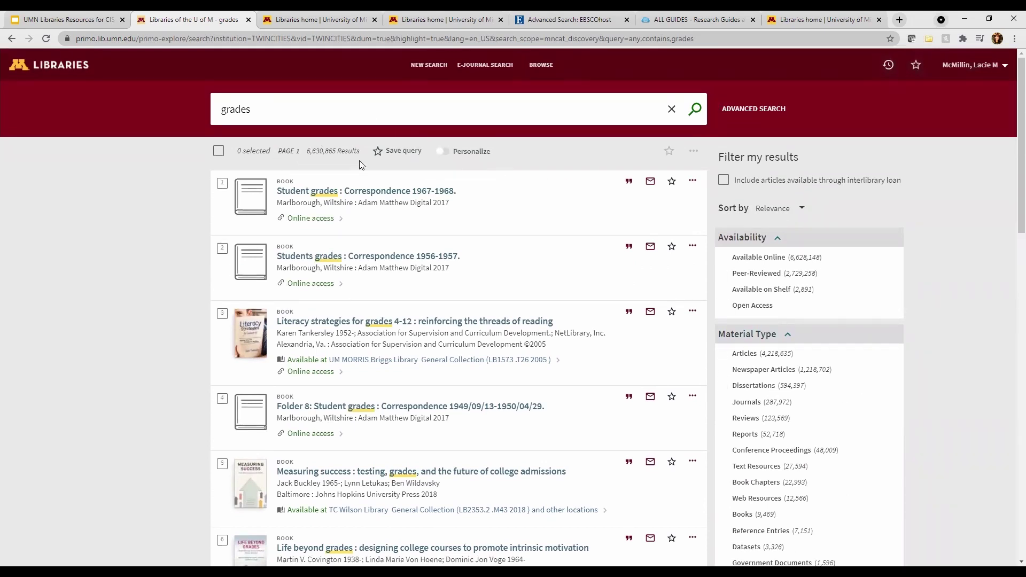
Extend the search to grades sleep "young adults" and rerun it
left_click(282, 110)
type("sleep \"young adults\"")
left_click(702, 116)
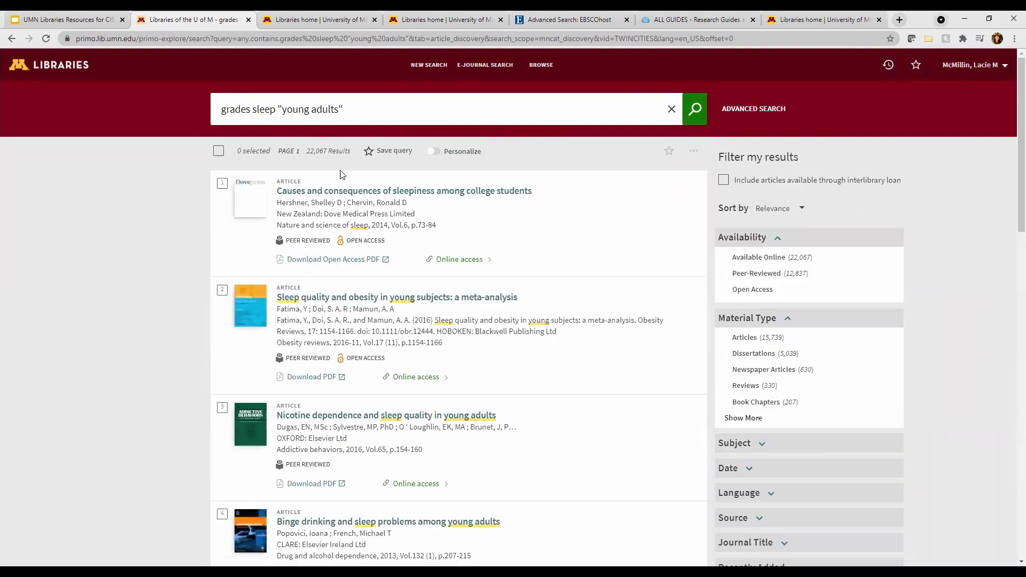
Apply the Peer-Reviewed availability filter, narrowing results to 12,837 articles
scroll(807, 265, "down", 1)
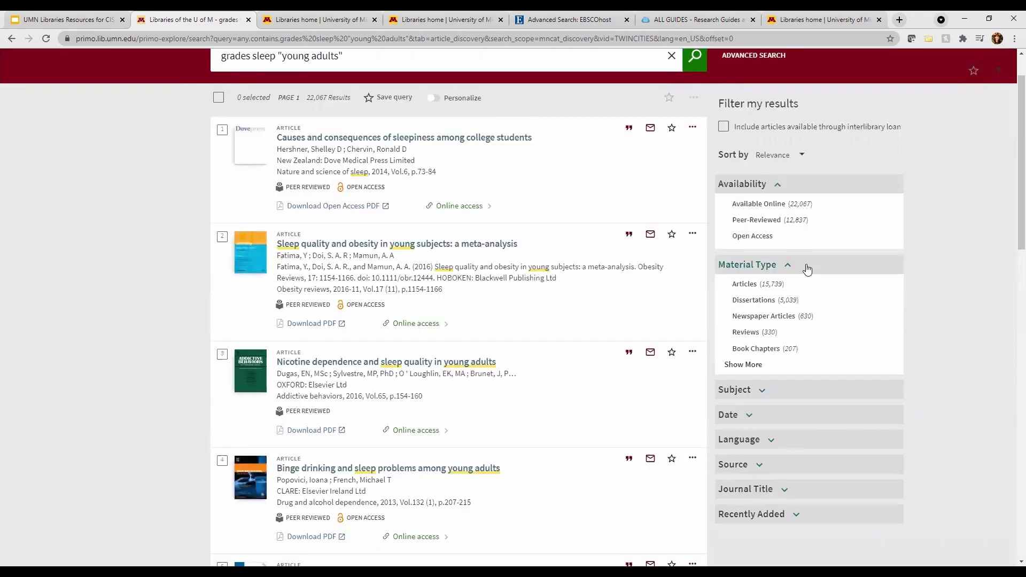
left_click(743, 364)
scroll(809, 326, "down", 3)
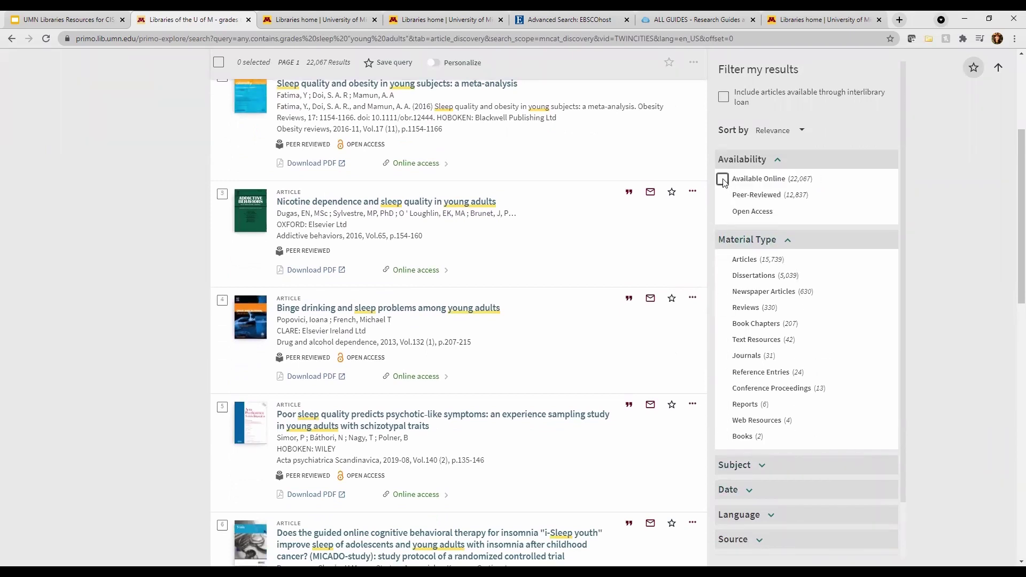
left_click(723, 195)
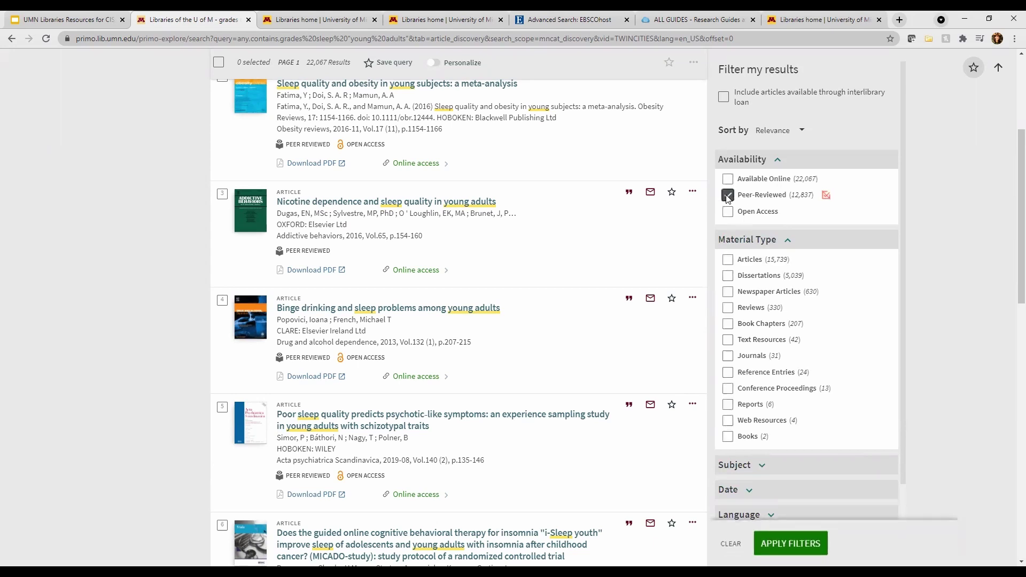
left_click(792, 547)
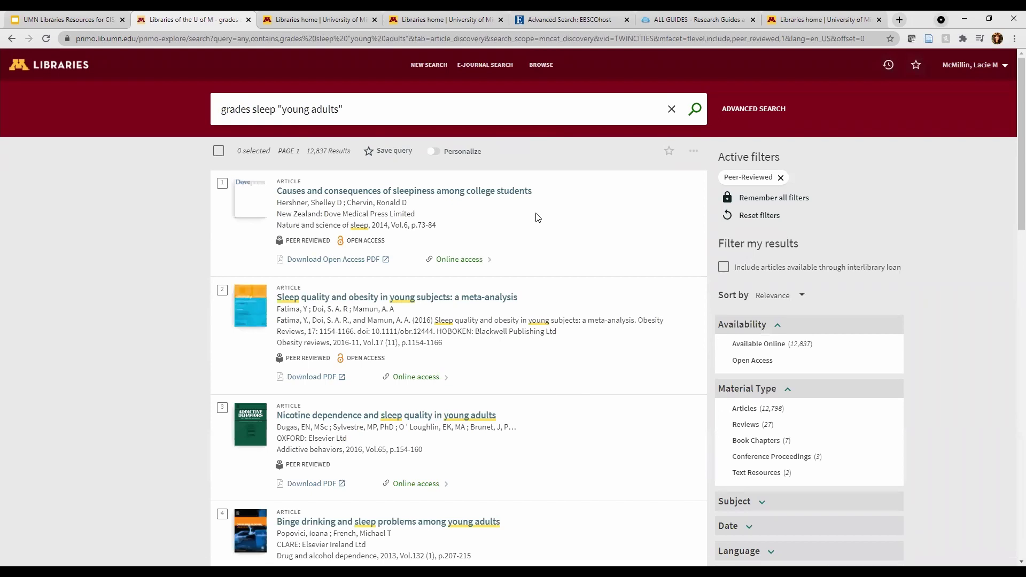
Open the college-student sleepiness article, show its APA citation, then return to the Libraries home page
left_click(390, 192)
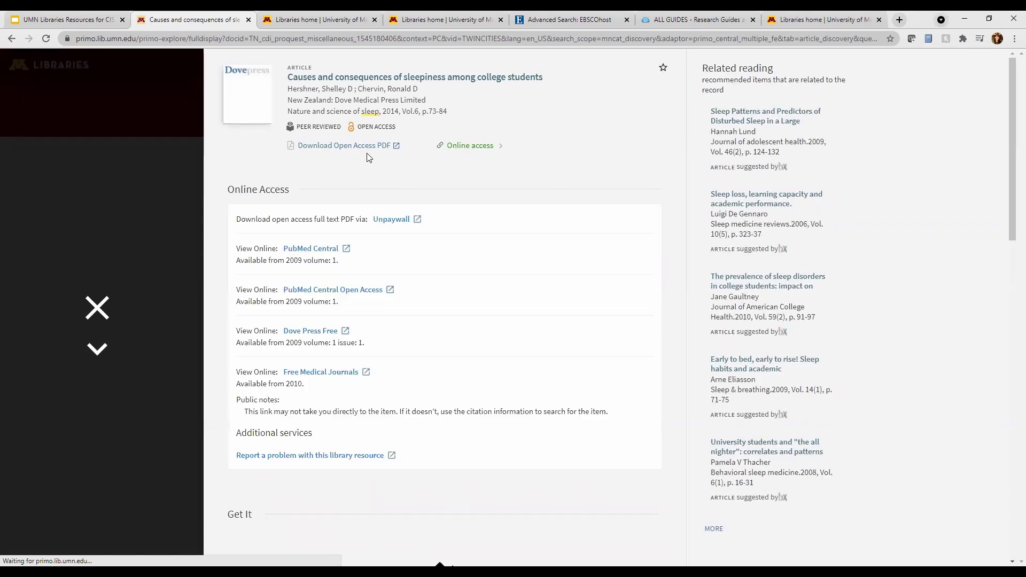
scroll(326, 342, "down", 6)
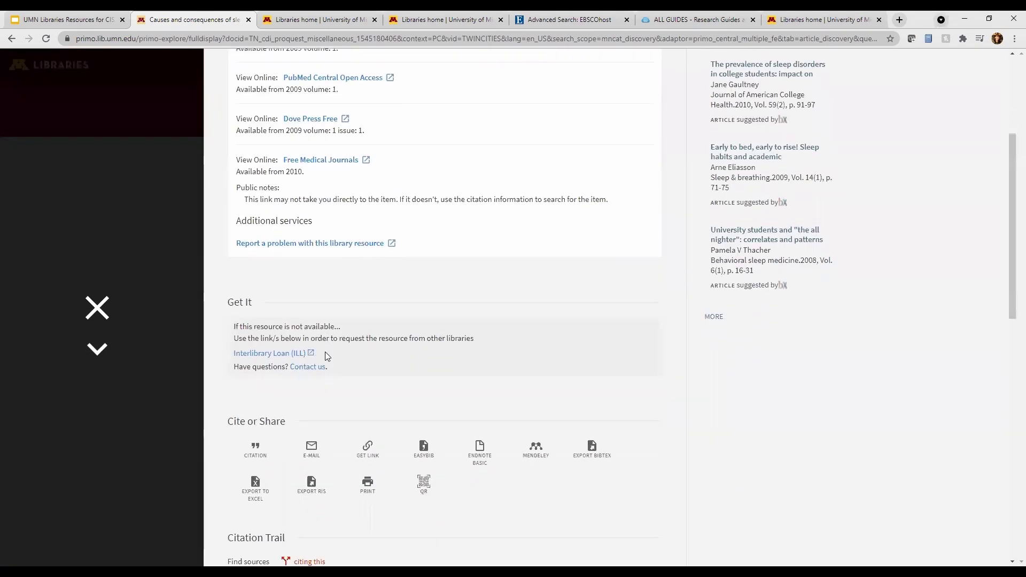
left_click(255, 341)
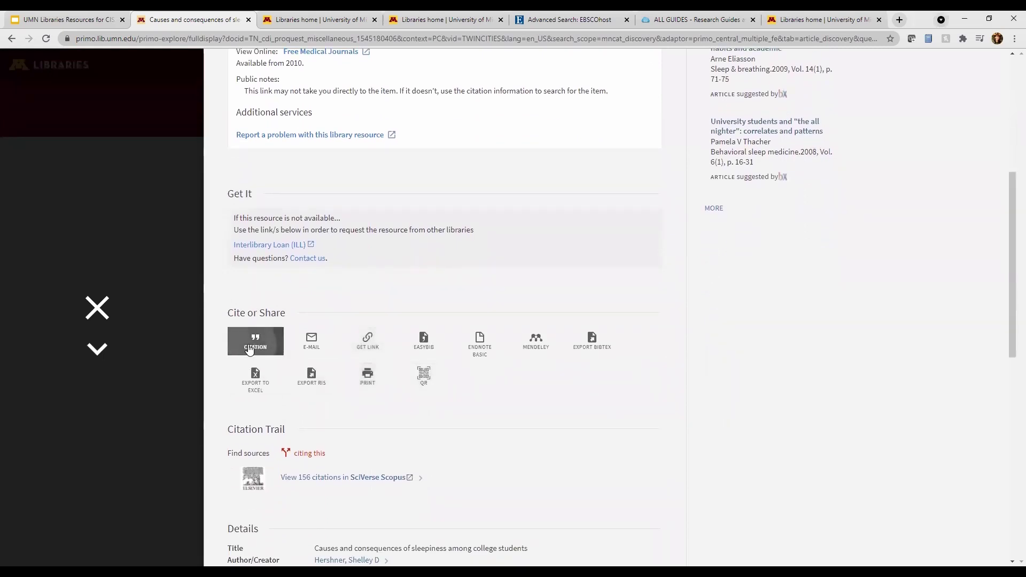
scroll(492, 394, "down", 3)
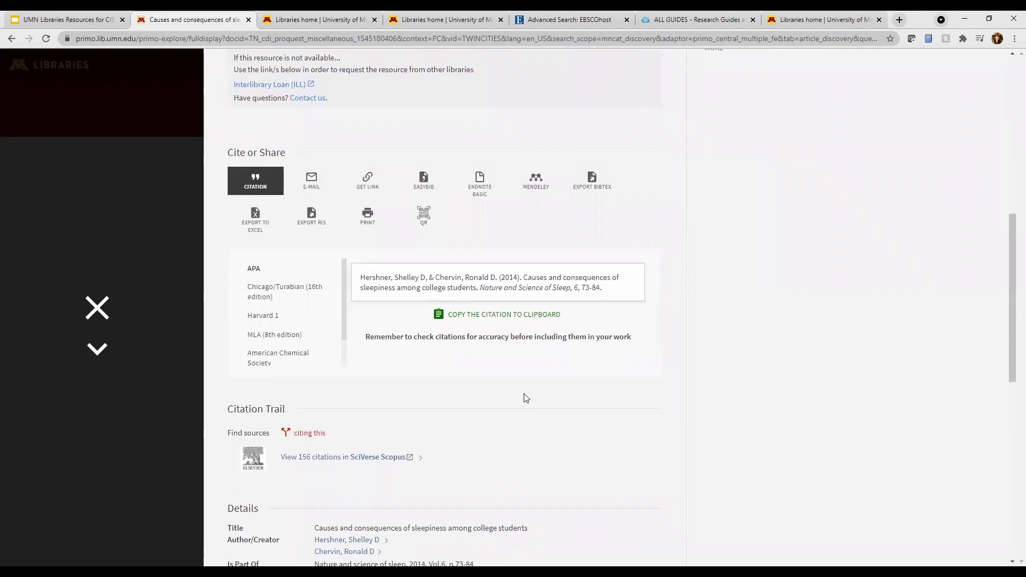
left_click(317, 20)
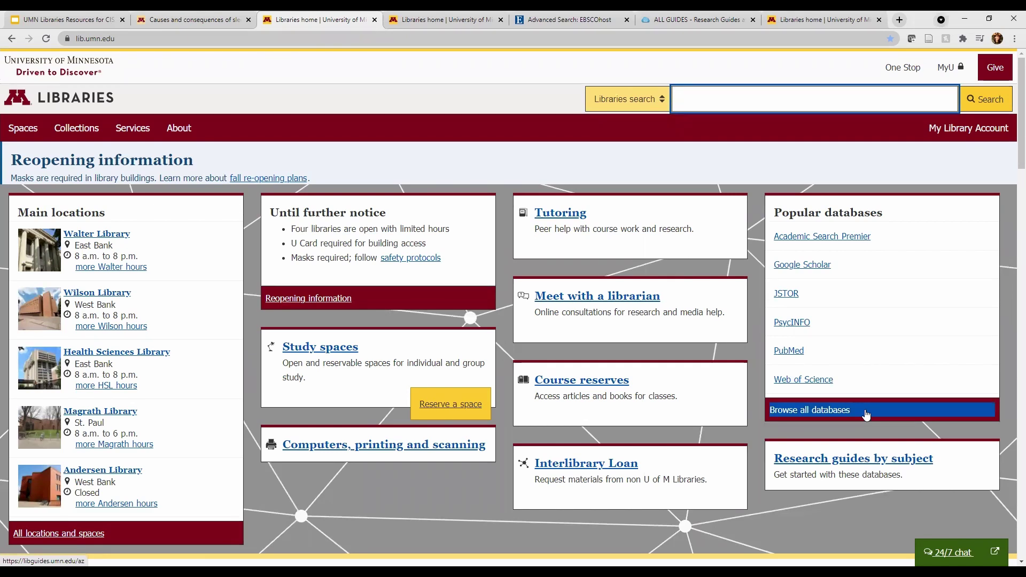
Highlight the Research guides by subject link and switch to the research guides page
triple_click(852, 459)
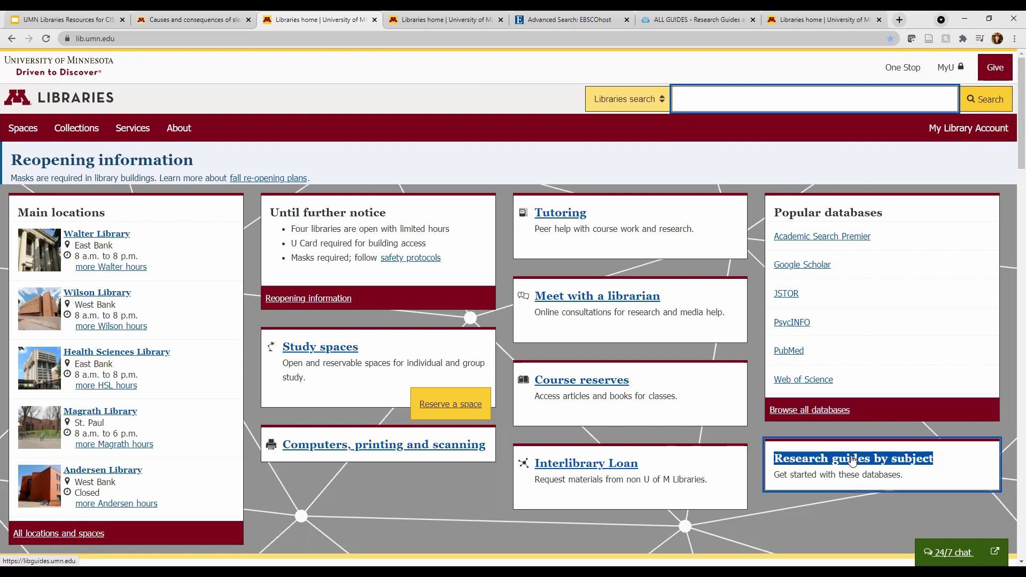
left_click(807, 426)
left_click(692, 19)
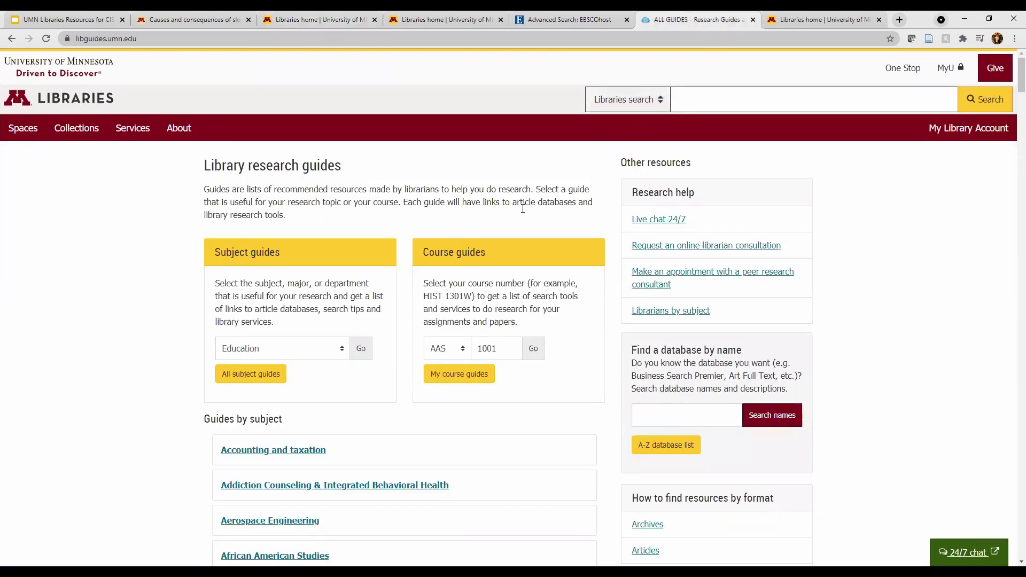
Browse the Education subject guide's recommended databases, then return to the Libraries homepage
left_click(360, 350)
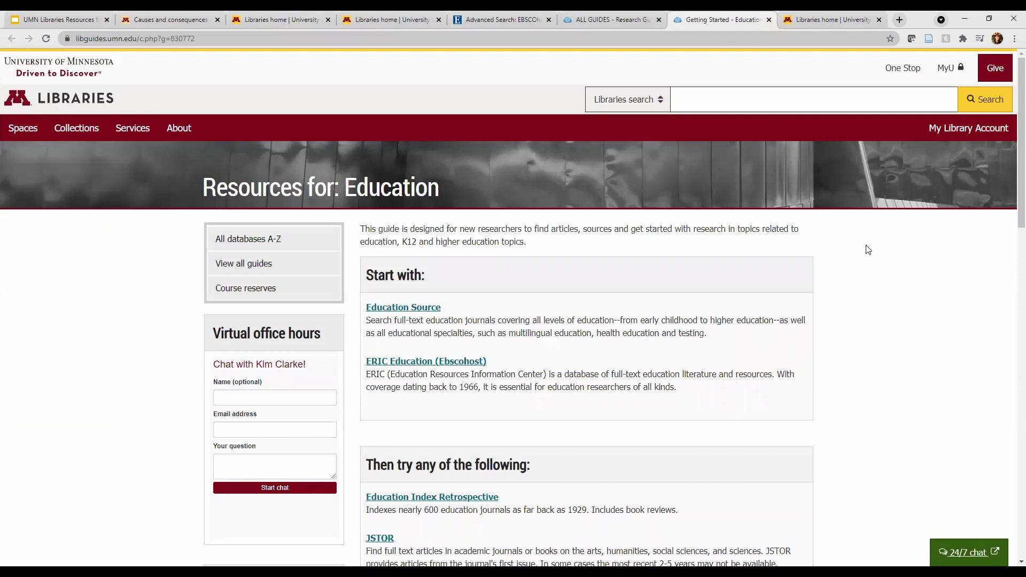
scroll(868, 249, "down", 2)
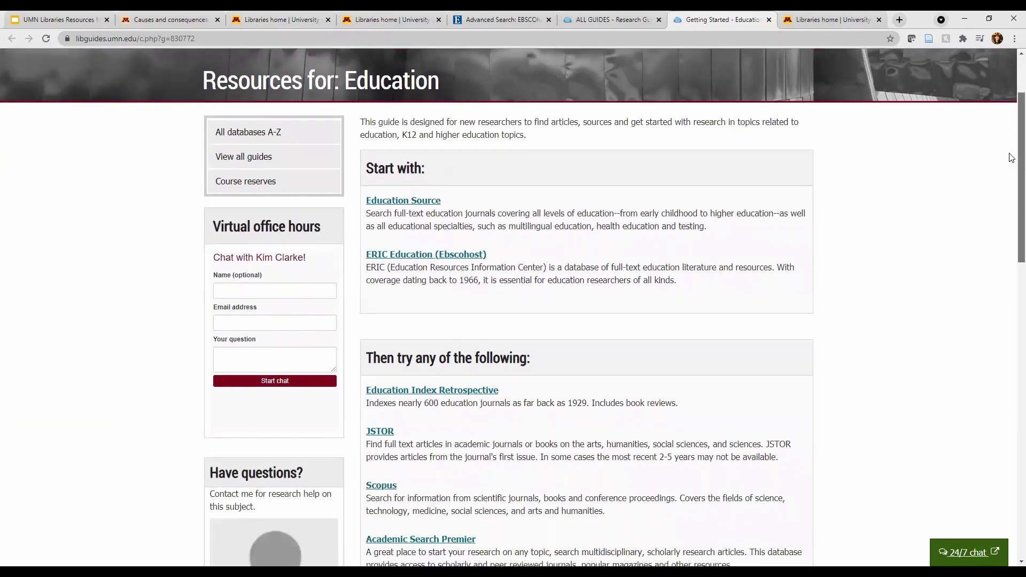
scroll(1010, 197, "down", 3)
scroll(1011, 205, "down", 1)
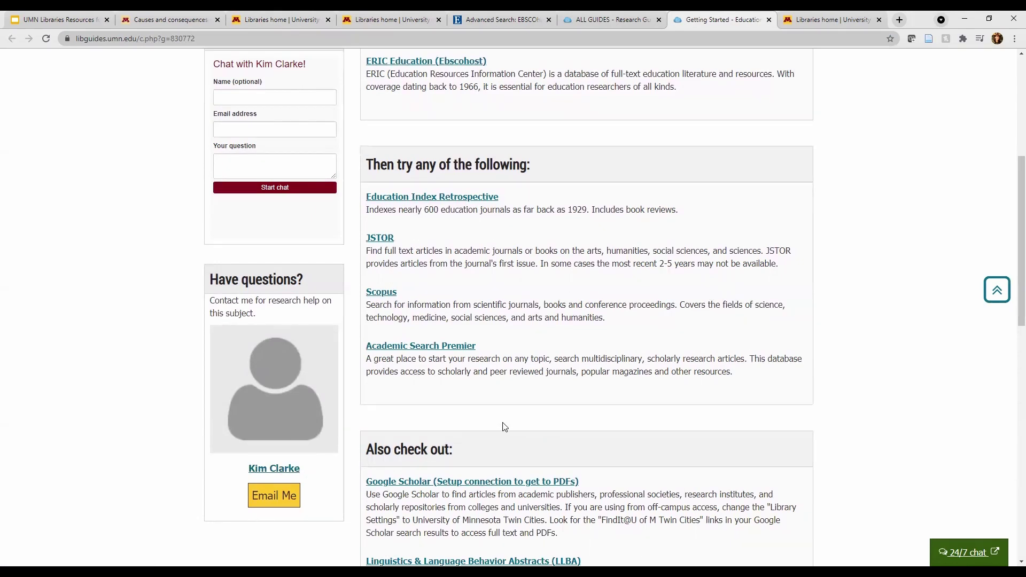
left_click(388, 15)
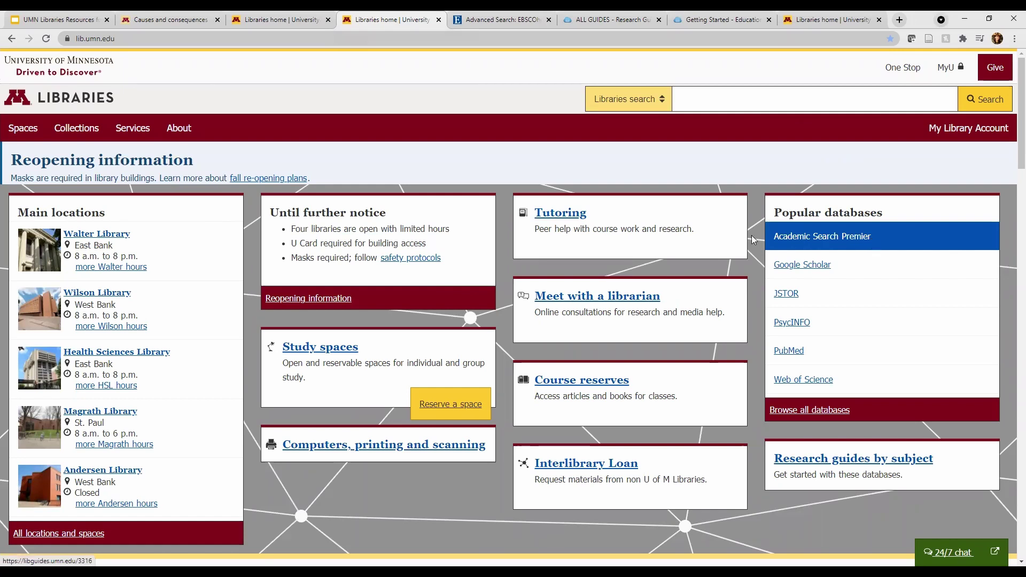
Run the Academic Search Premier advanced search for grades AND sleep AND young adults, giving 59 results
left_click(501, 14)
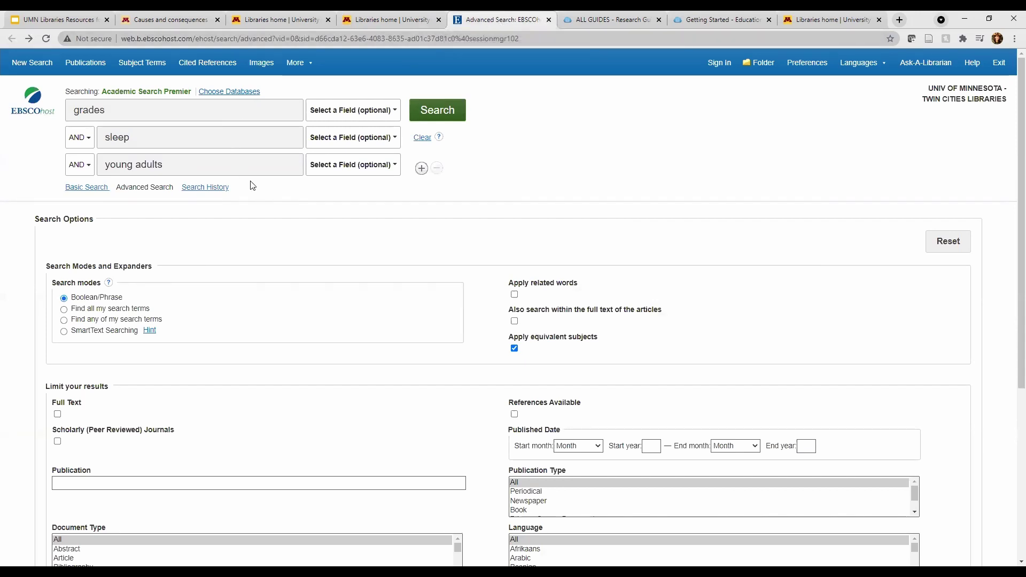
left_click(435, 111)
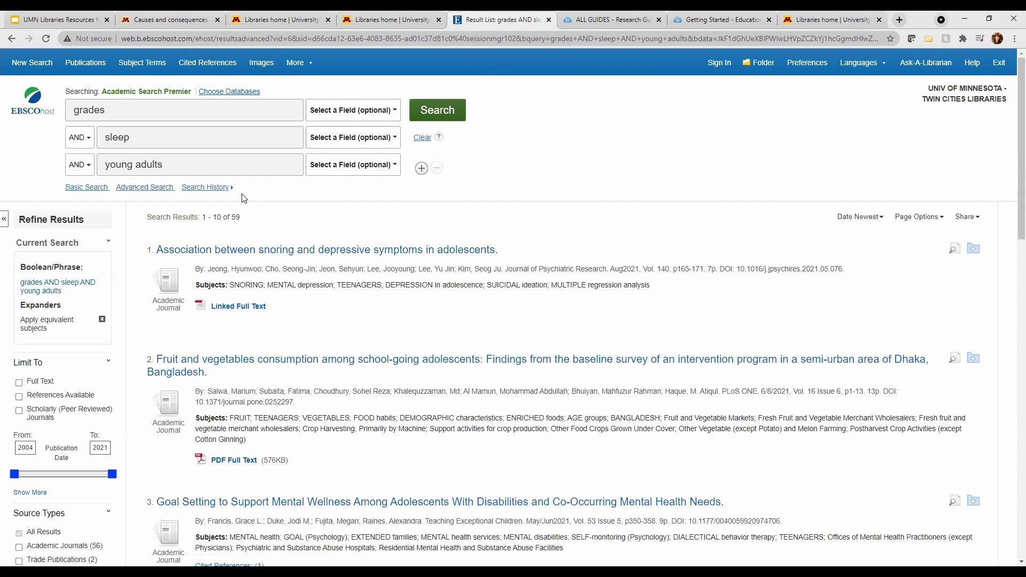
Replace grades and young adults with suggested OR synonym strings and rerun the search
left_click(156, 109)
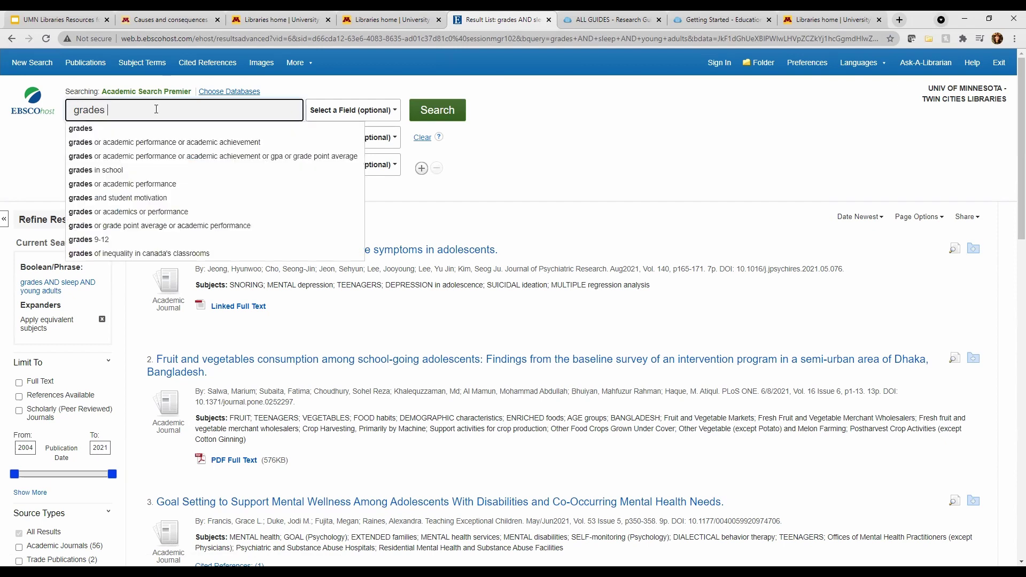
left_click(129, 142)
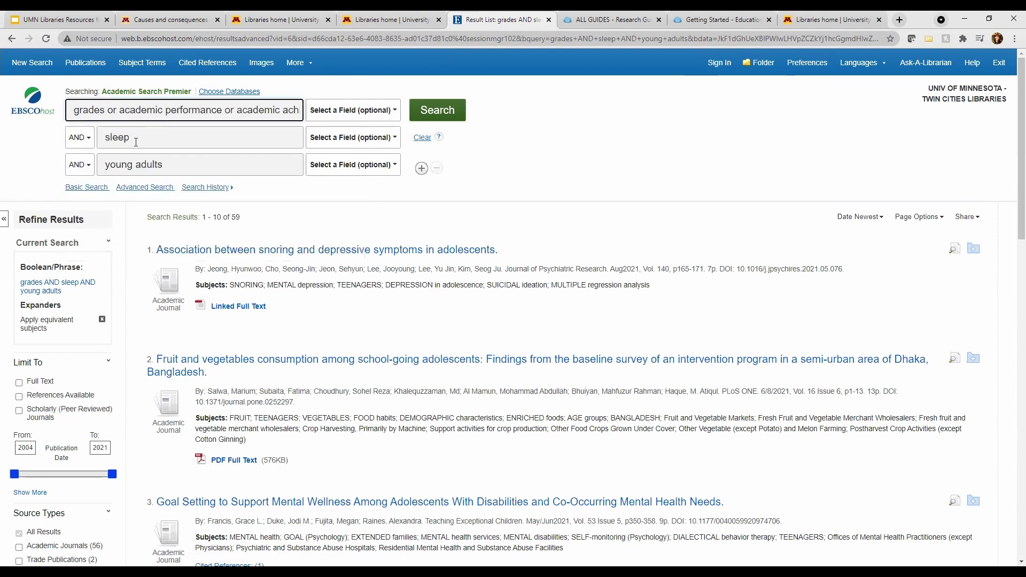
left_click(188, 167)
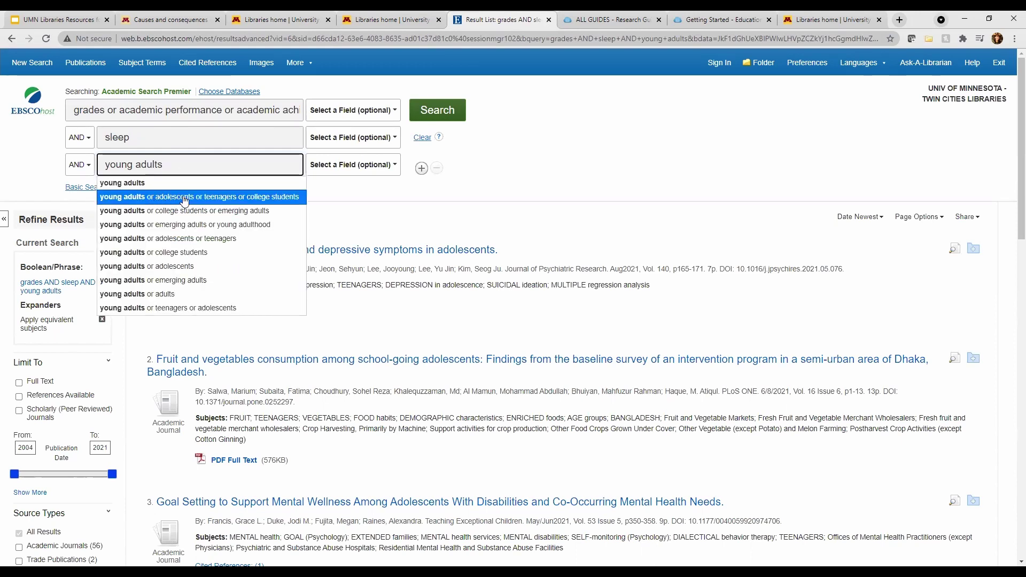
left_click(184, 201)
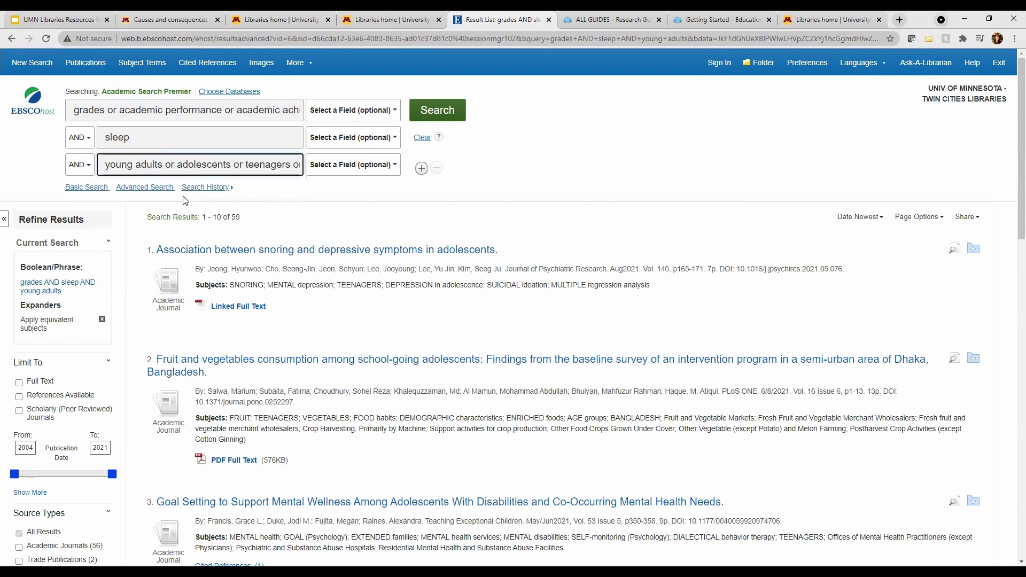
left_click(447, 113)
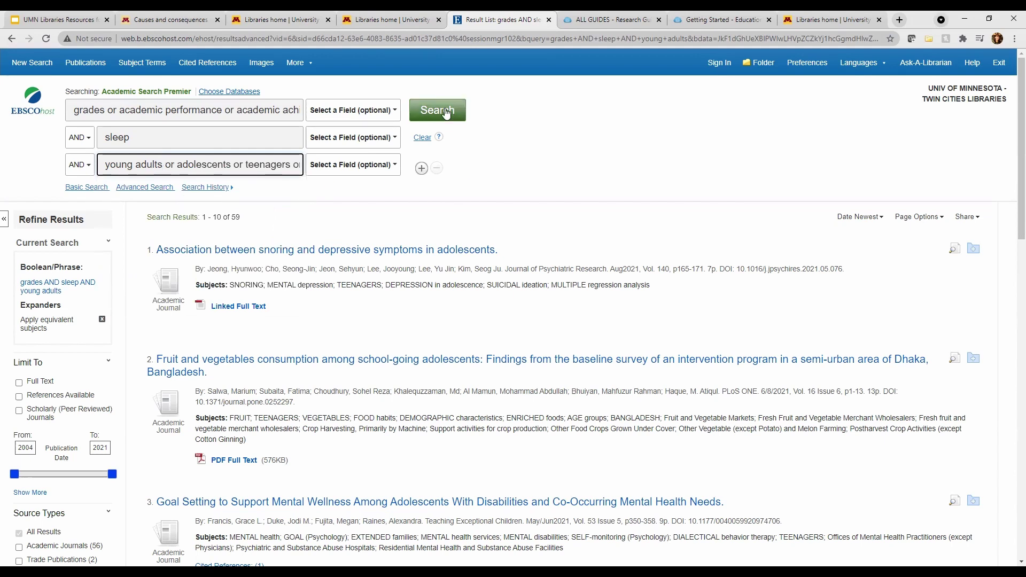
left_click(447, 113)
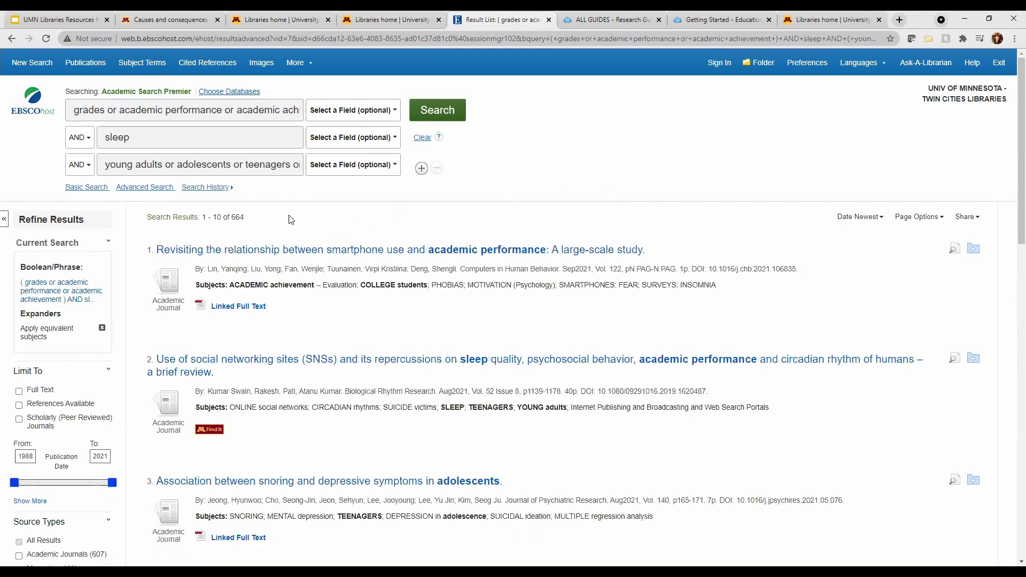
Limit to Scholarly (Peer Reviewed) Journals (612 results) and open the social networking and sleep article
scroll(160, 283, "down", 2)
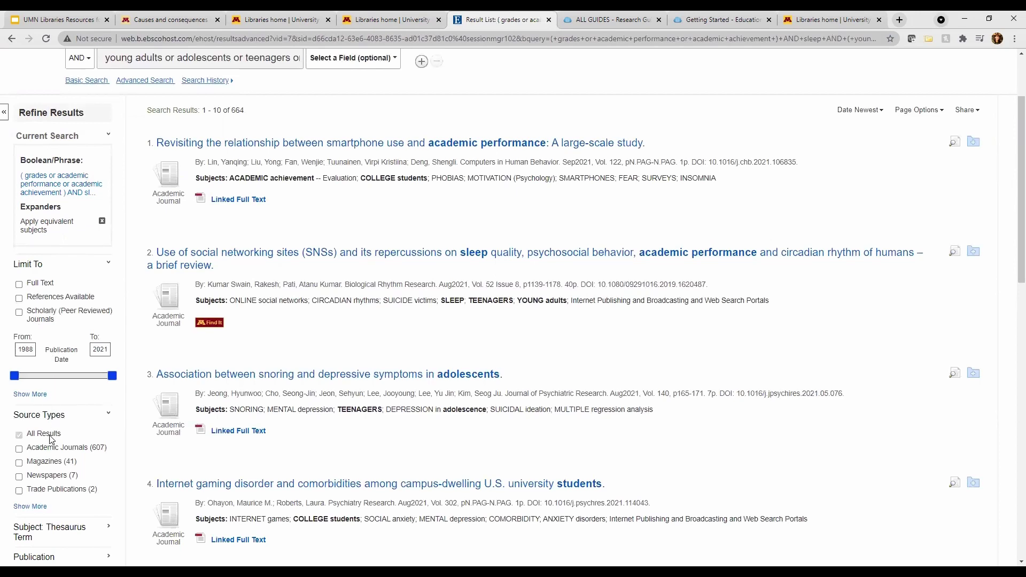
left_click(19, 313)
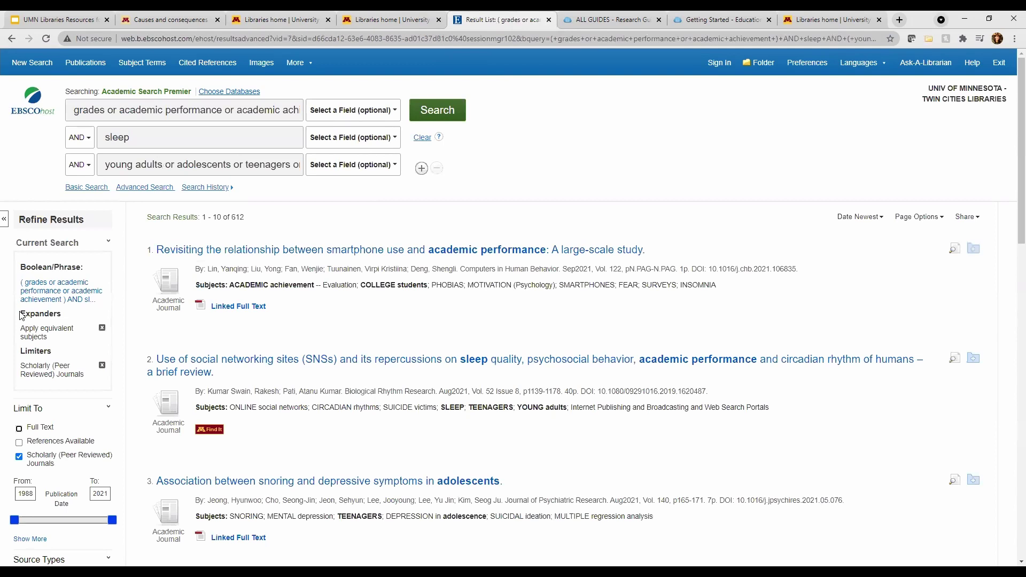
scroll(464, 236, "down", 1)
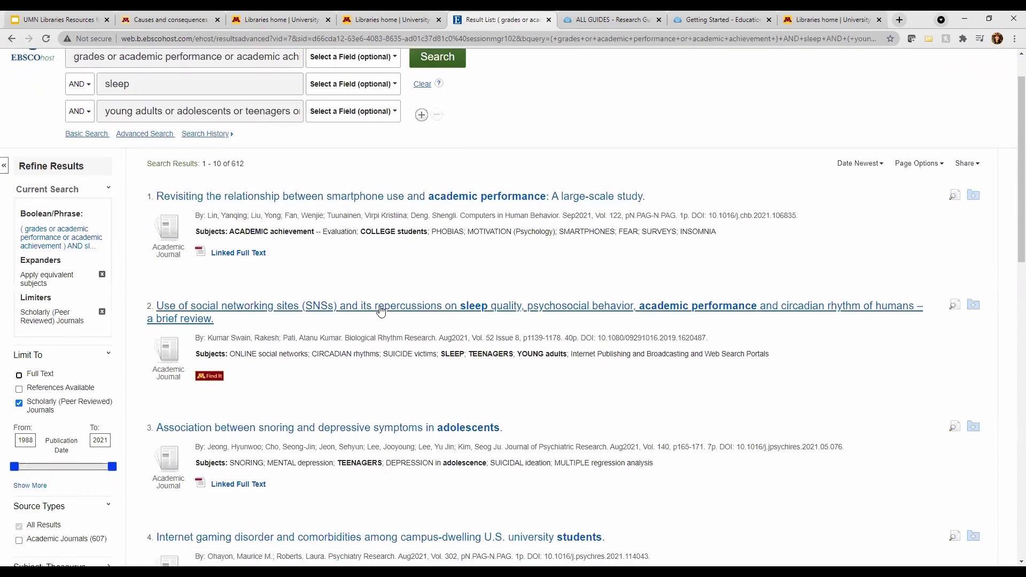
left_click(380, 311)
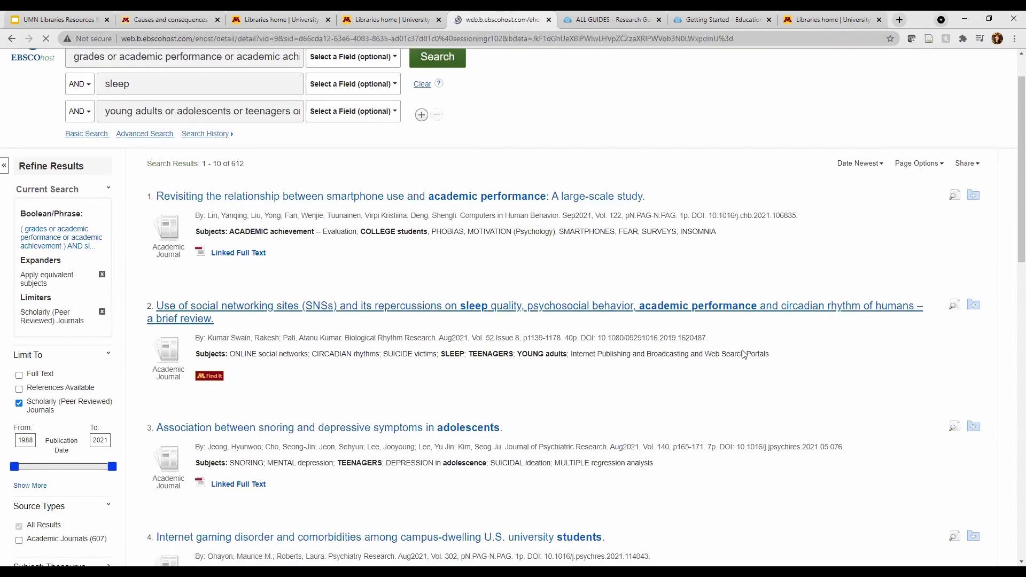
Show the social networking article's citation formats, then open its record in Primo via Find It
scroll(773, 353, "down", 4)
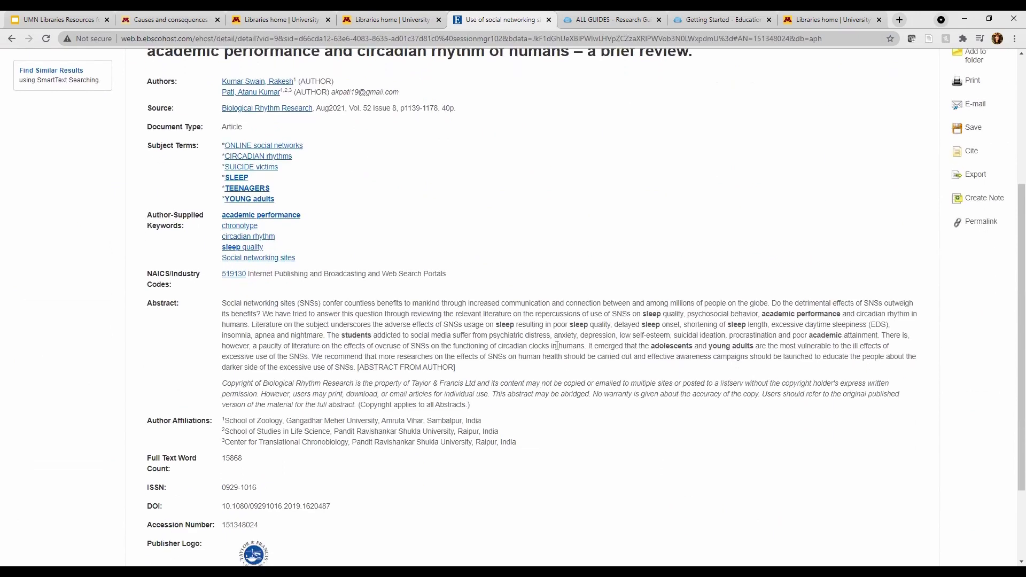
left_click(971, 155)
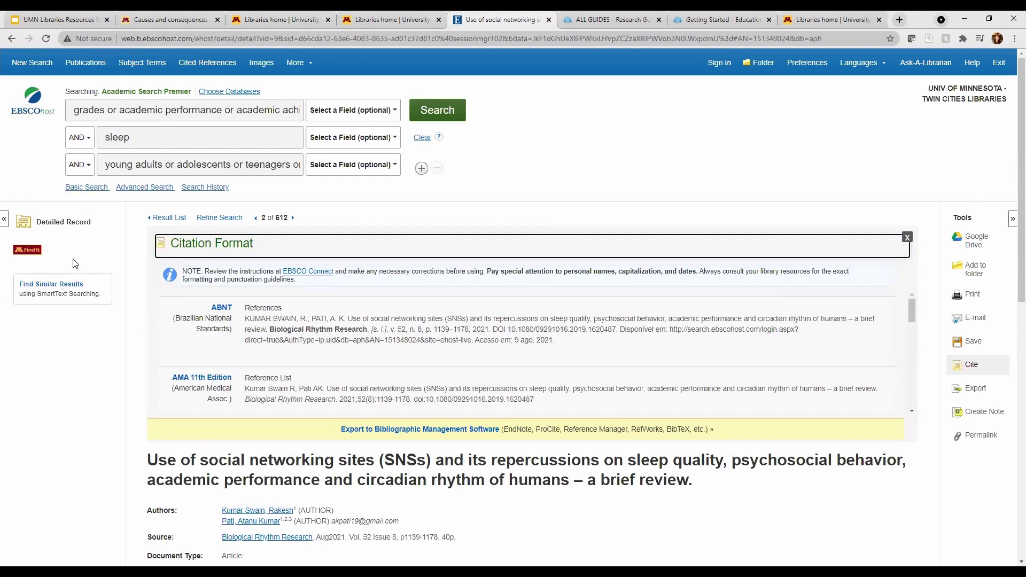
left_click(29, 252)
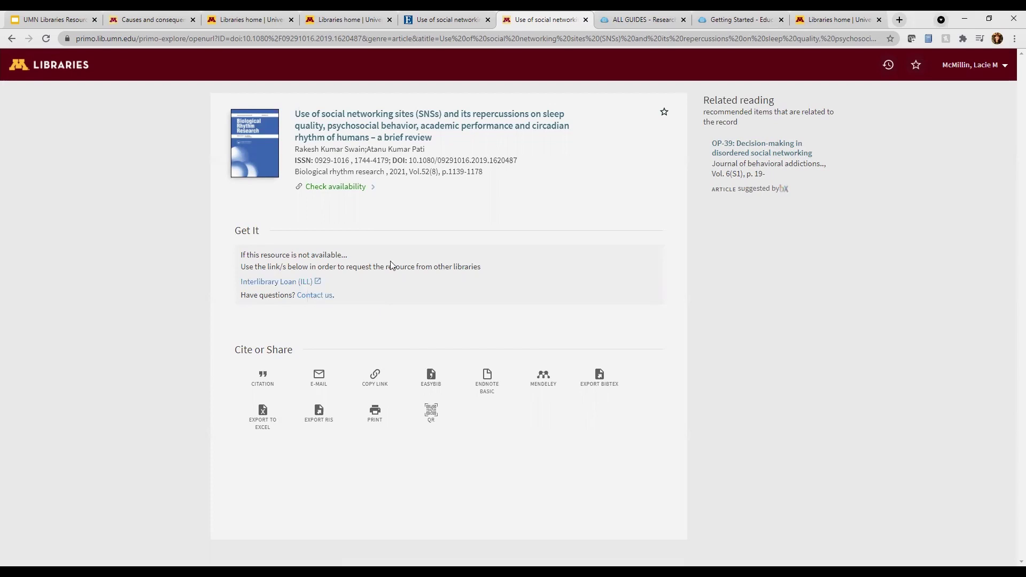
Switch to the Libraries home tab and look over the Services page
left_click(821, 20)
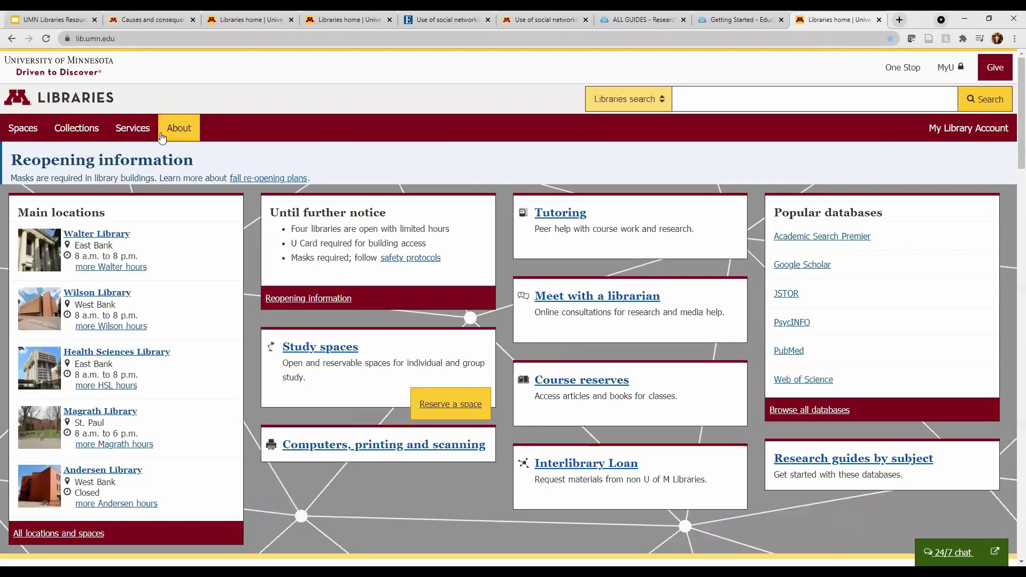
left_click(132, 140)
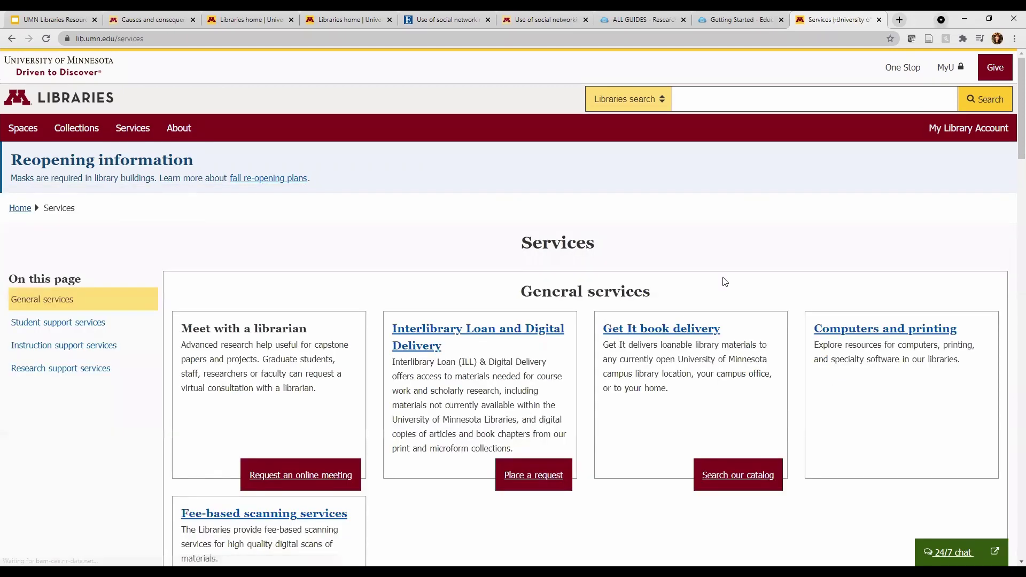
scroll(1011, 245, "down", 8)
scroll(1012, 246, "down", 3)
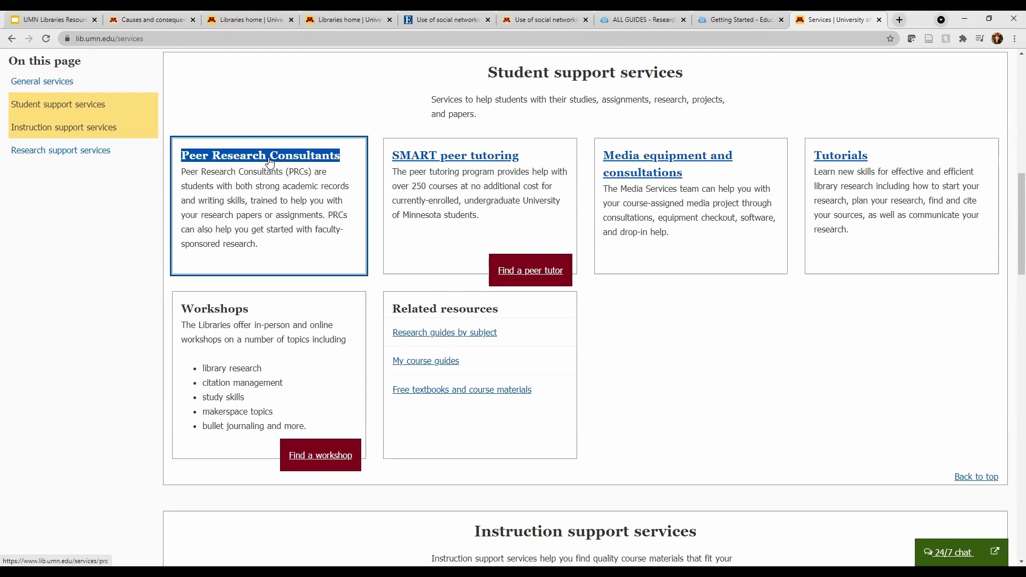
scroll(1019, 115, "up", 11)
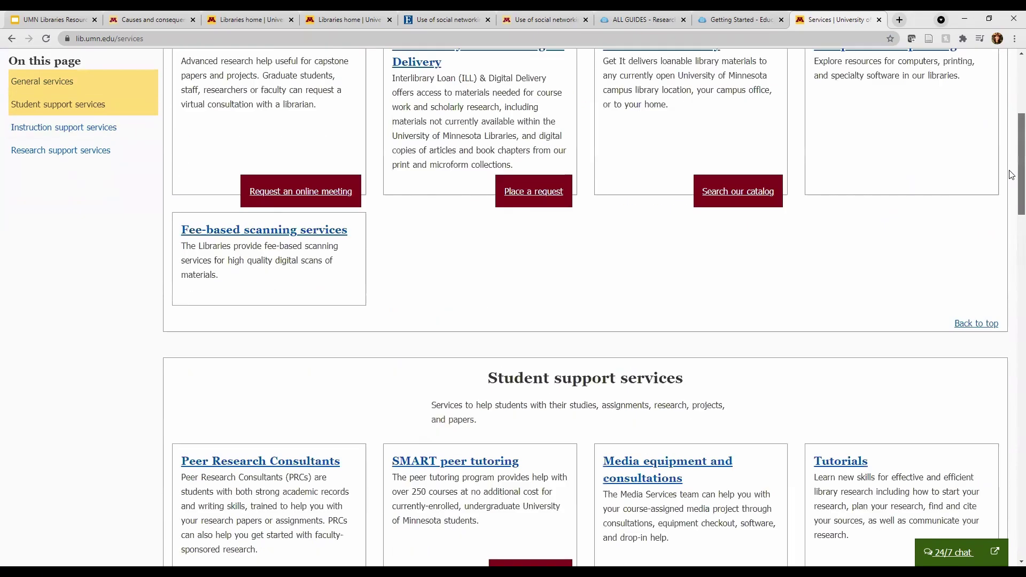
Return to the Libraries homepage and scroll down to the Contact us and Ask a question options
left_click(84, 96)
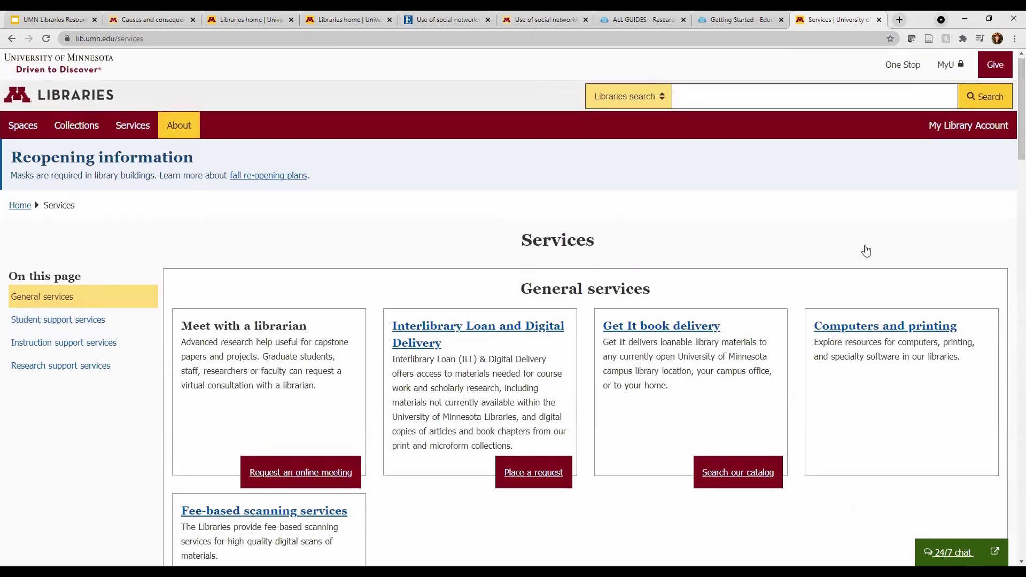
scroll(1011, 176, "down", 5)
left_click_drag(1011, 177, 1011, 515)
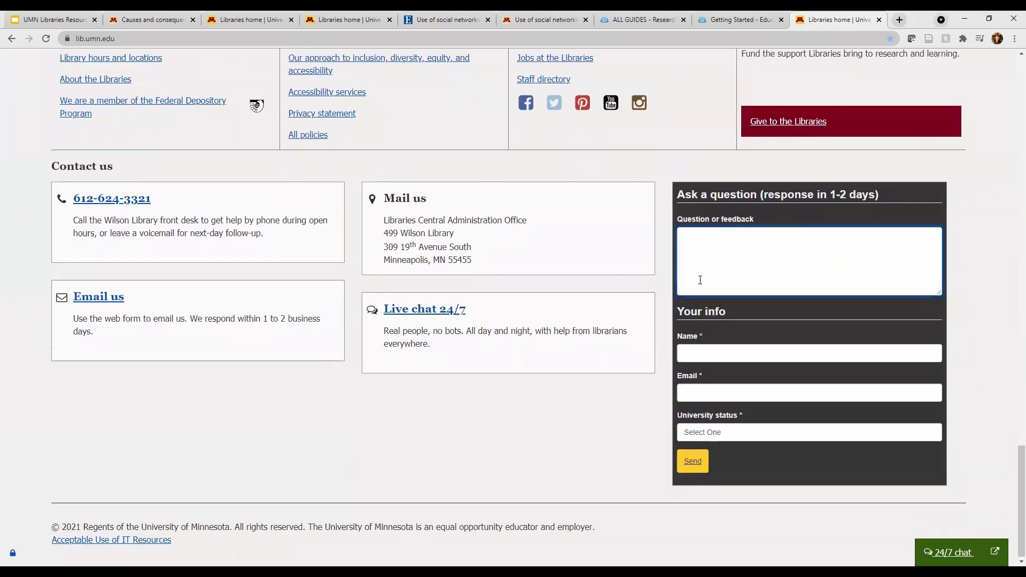